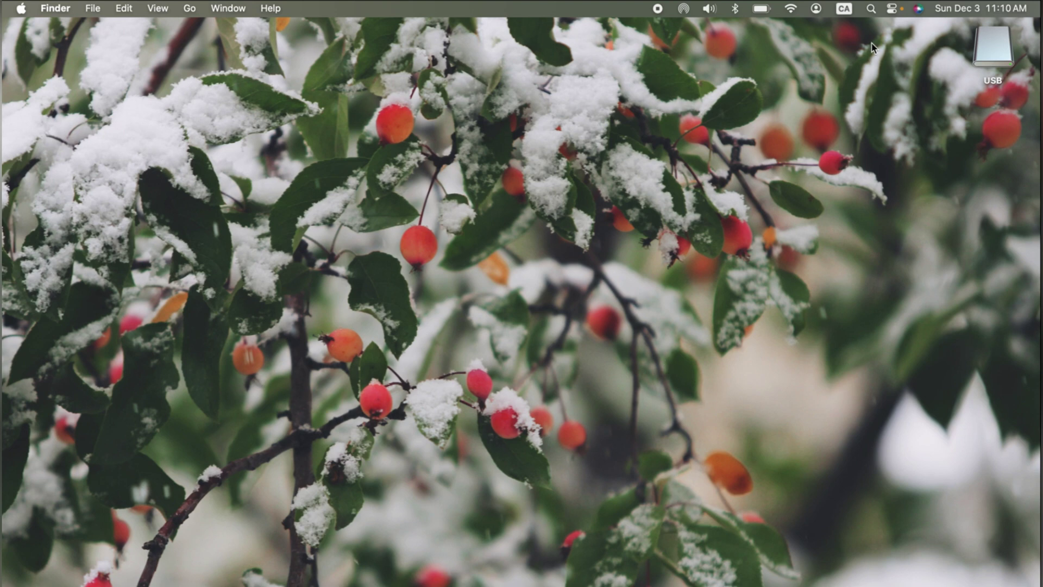
- Open the USB drive, shift its Finder window left, and open the CC folder
{"action": "double_click", "coordinate": [986, 43]}
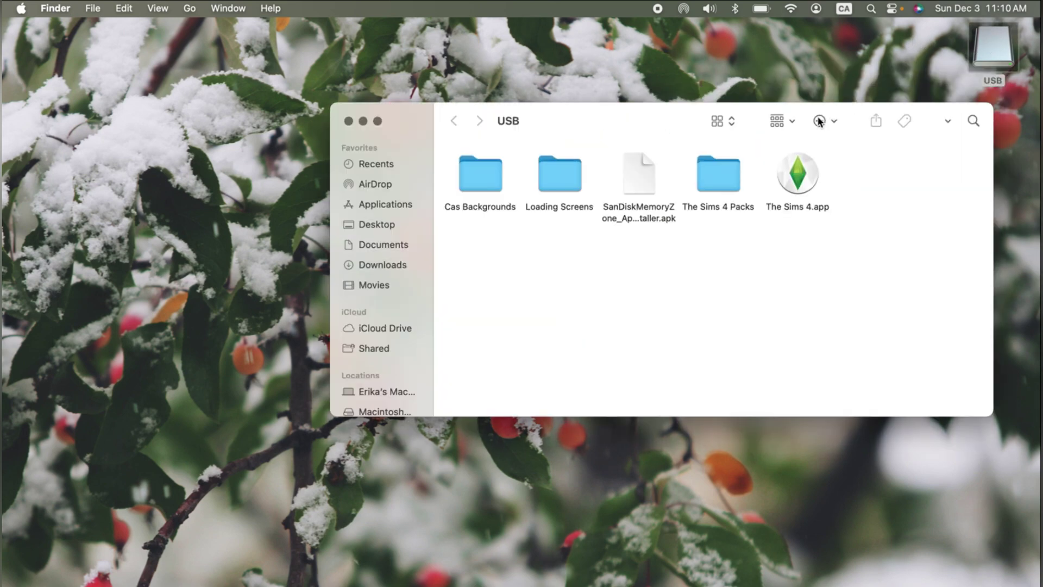
{"action": "left_click_drag", "start_coordinate": [677, 116], "coordinate": [565, 117]}
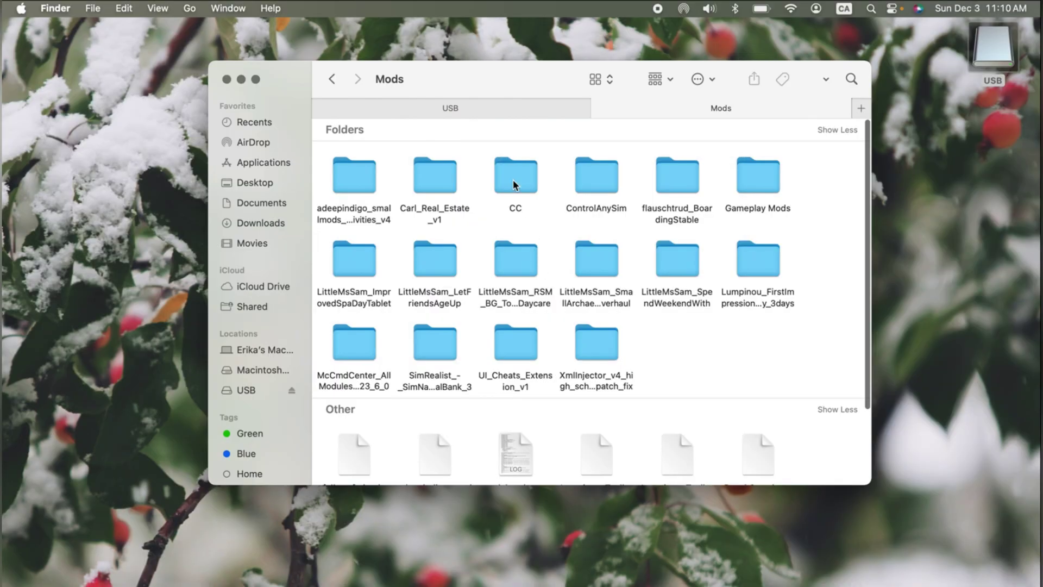
{"action": "double_click", "coordinate": [513, 179]}
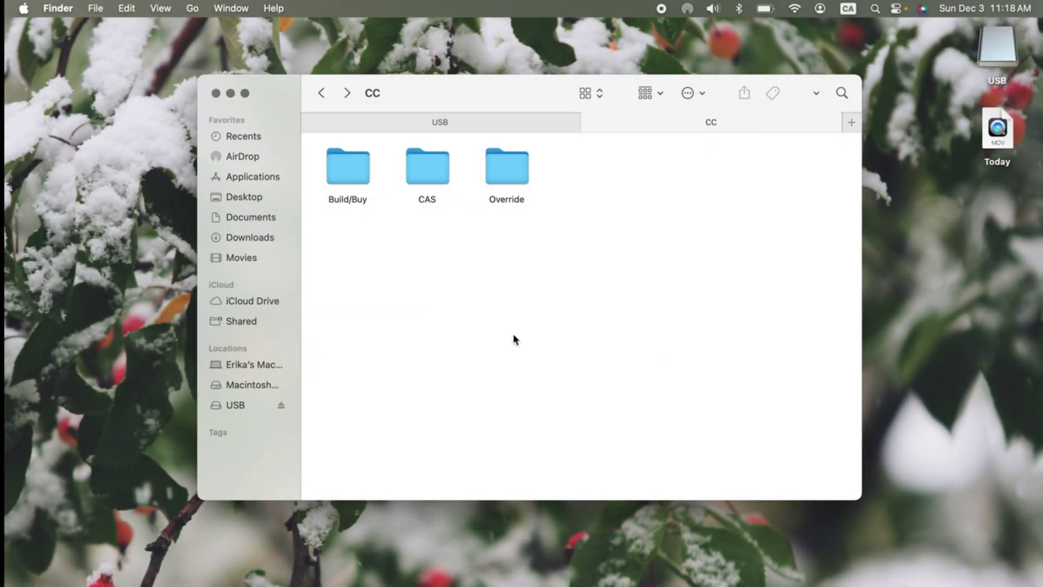
- Browse CAS > Clothes/Shoes Sets > AxA, then go back up to the CC folder
{"action": "double_click", "coordinate": [441, 167]}
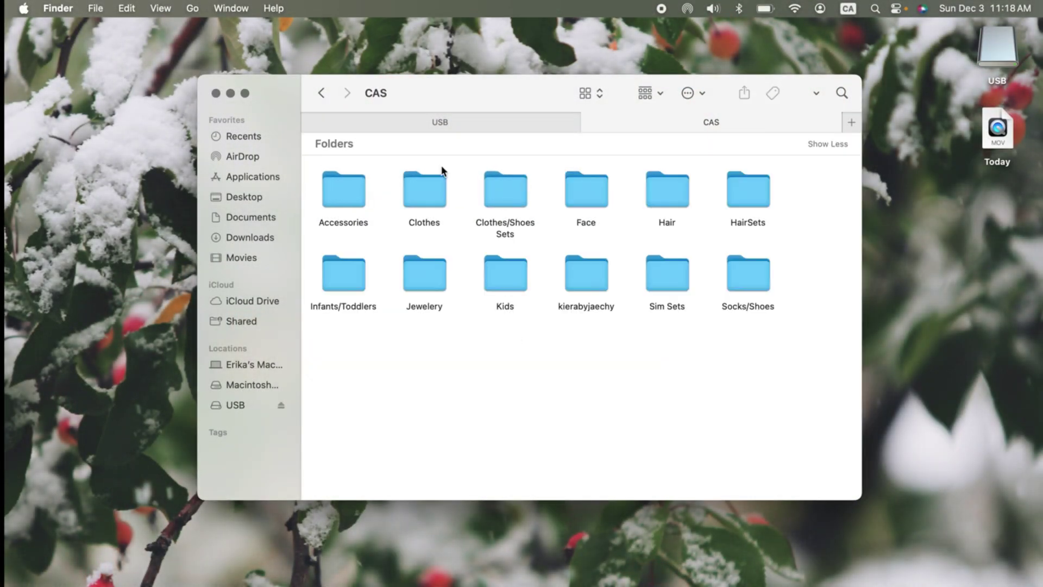
{"action": "double_click", "coordinate": [500, 192]}
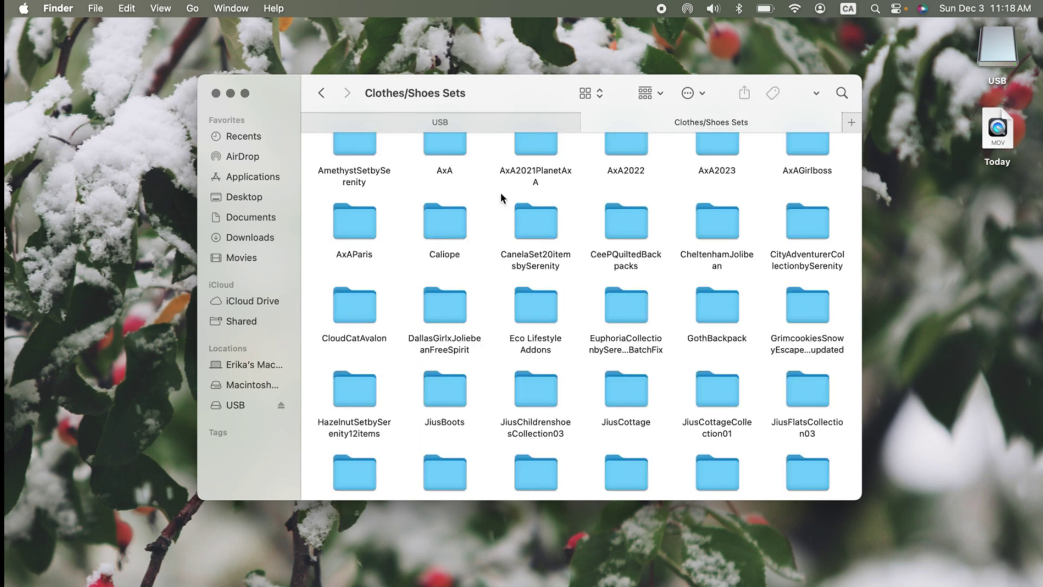
{"action": "double_click", "coordinate": [458, 178]}
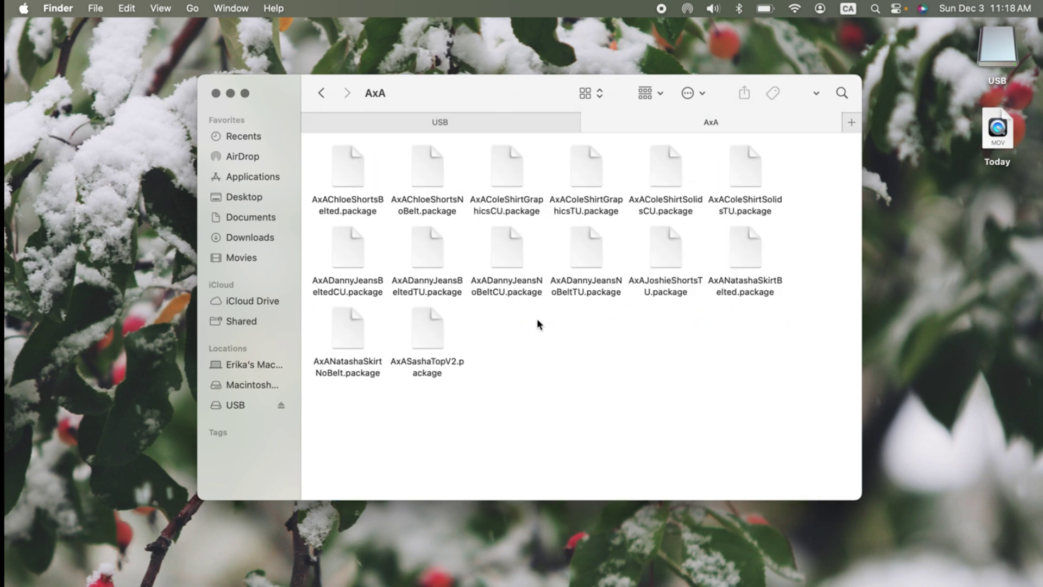
{"action": "left_click", "coordinate": [321, 93]}
{"action": "left_click", "coordinate": [321, 93]}
- Open Build/Buy's Functional Items folder, then jump up toward the Mods folder
{"action": "double_click", "coordinate": [353, 169]}
{"action": "double_click", "coordinate": [353, 166]}
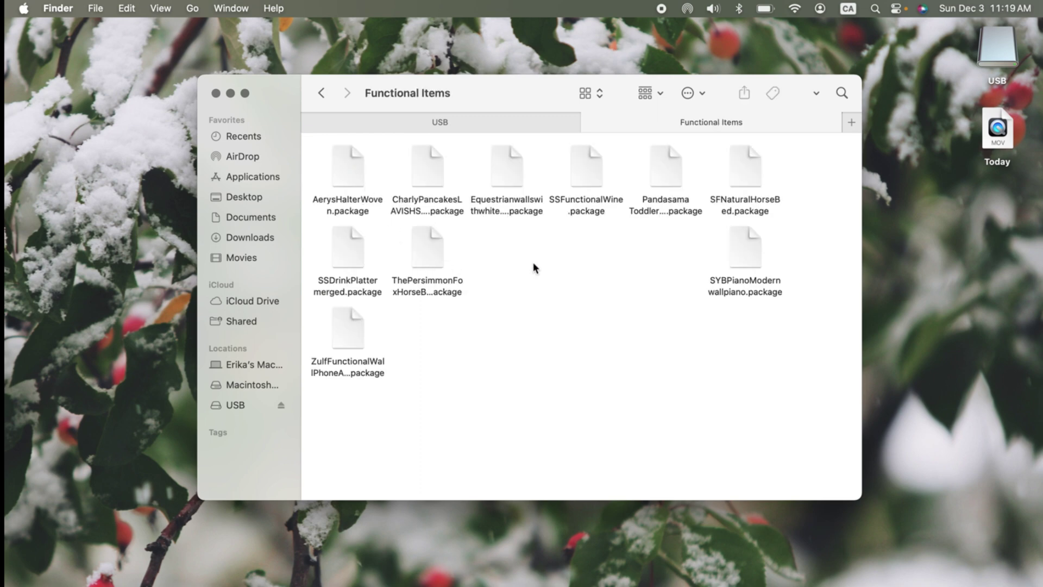
{"action": "key", "text": "super+Up"}
{"action": "key", "text": "super+Up"}
{"action": "key", "text": "super+Up"}
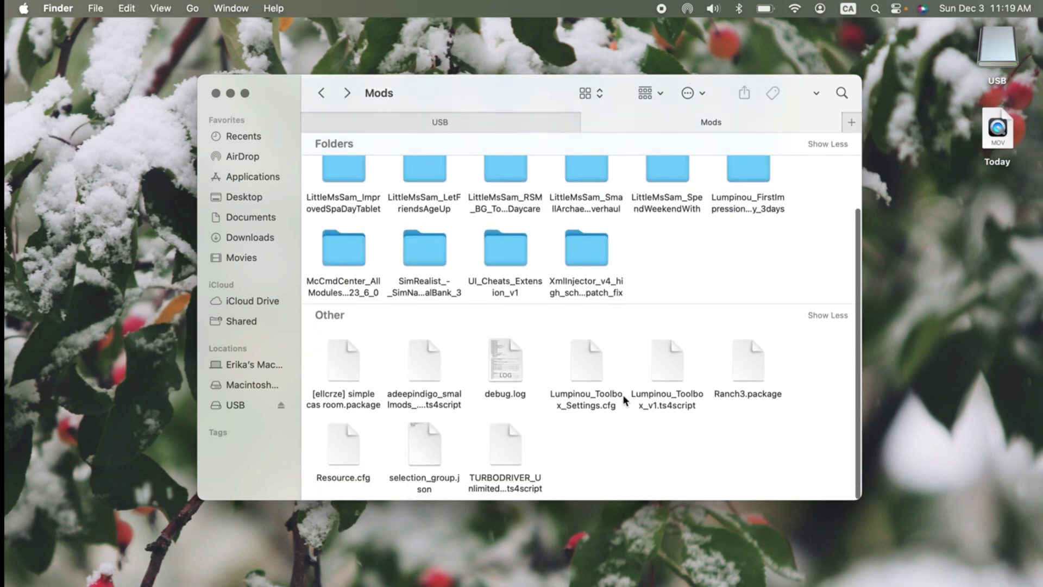
- Inspect the Mods files and the adeepindigo Friends and Family Activities folder, then return to Mods
{"action": "left_click", "coordinate": [669, 402]}
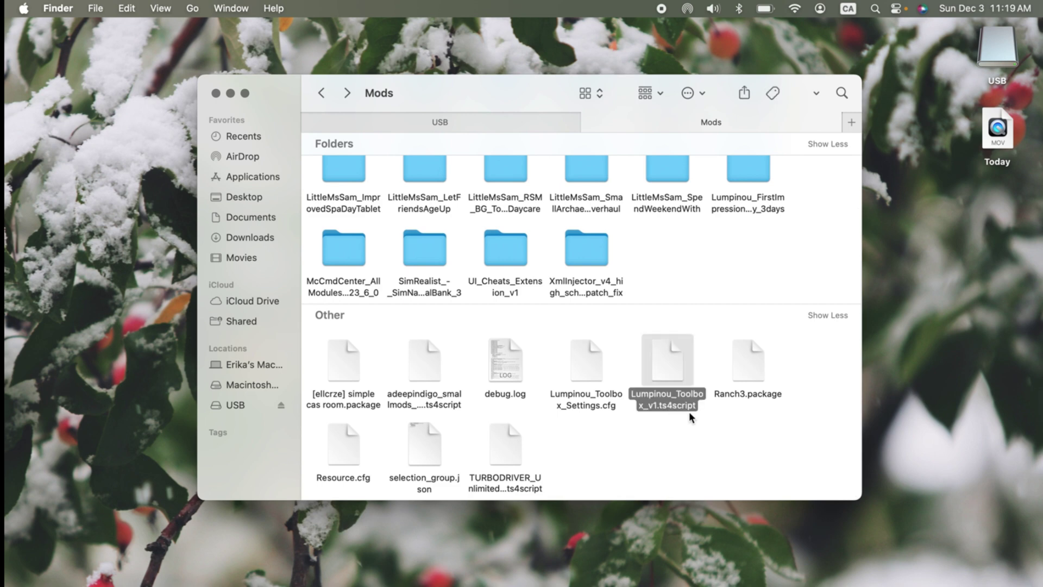
{"action": "scroll", "coordinate": [689, 412], "scroll_direction": "up", "scroll_amount": 5}
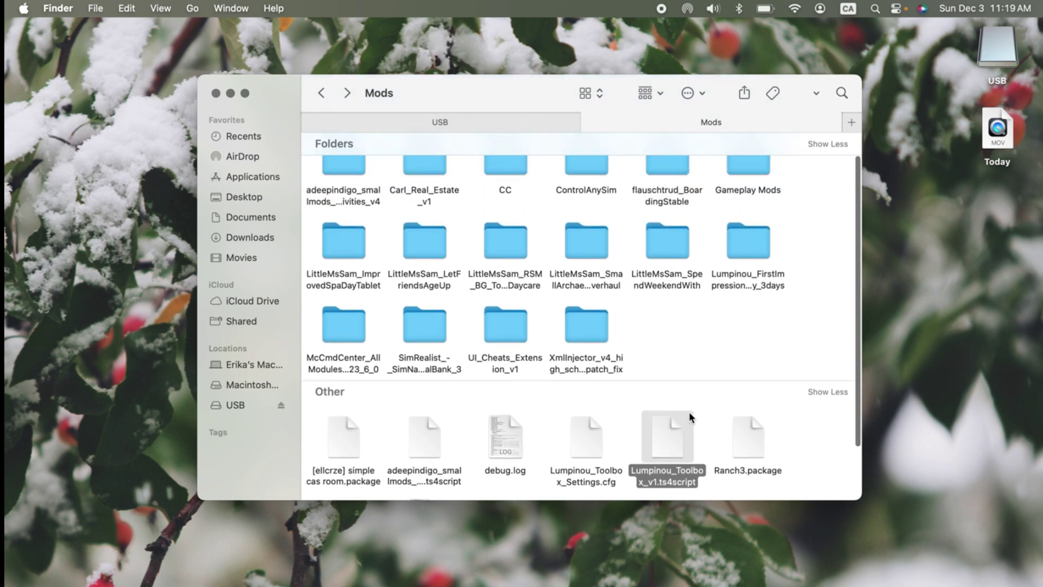
{"action": "left_click", "coordinate": [689, 412]}
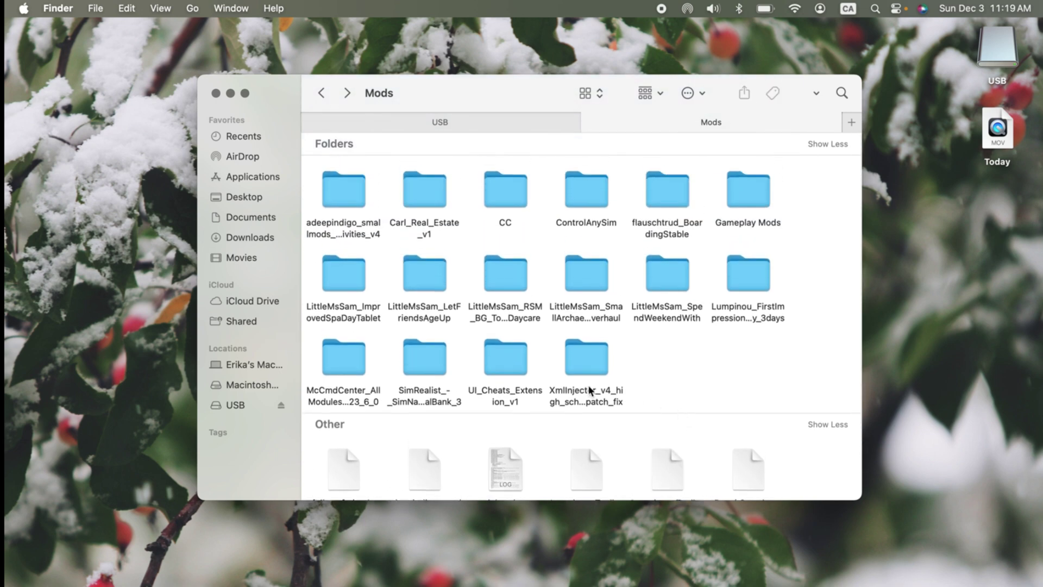
{"action": "double_click", "coordinate": [340, 197]}
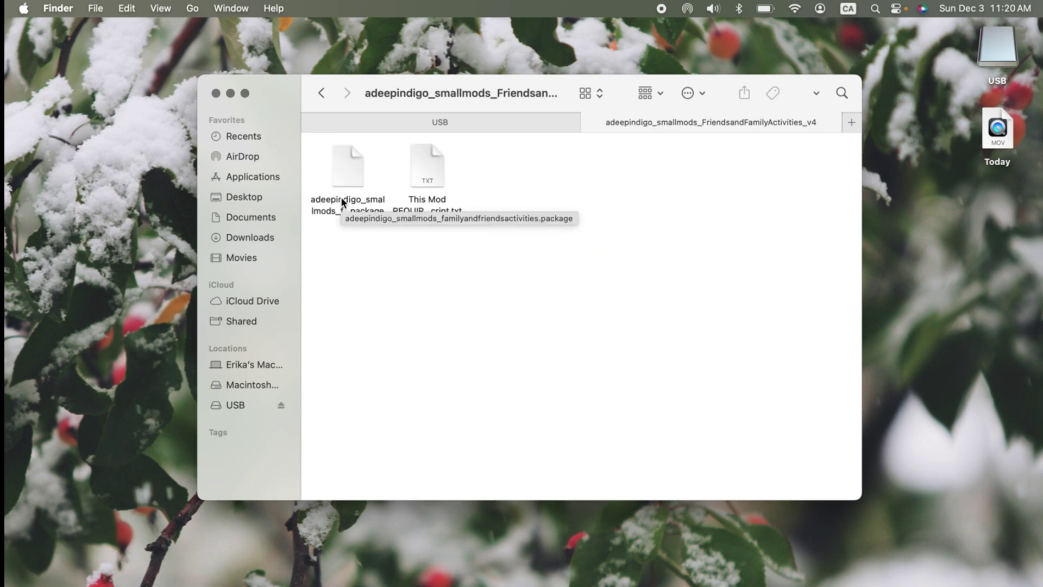
{"action": "left_click", "coordinate": [427, 205]}
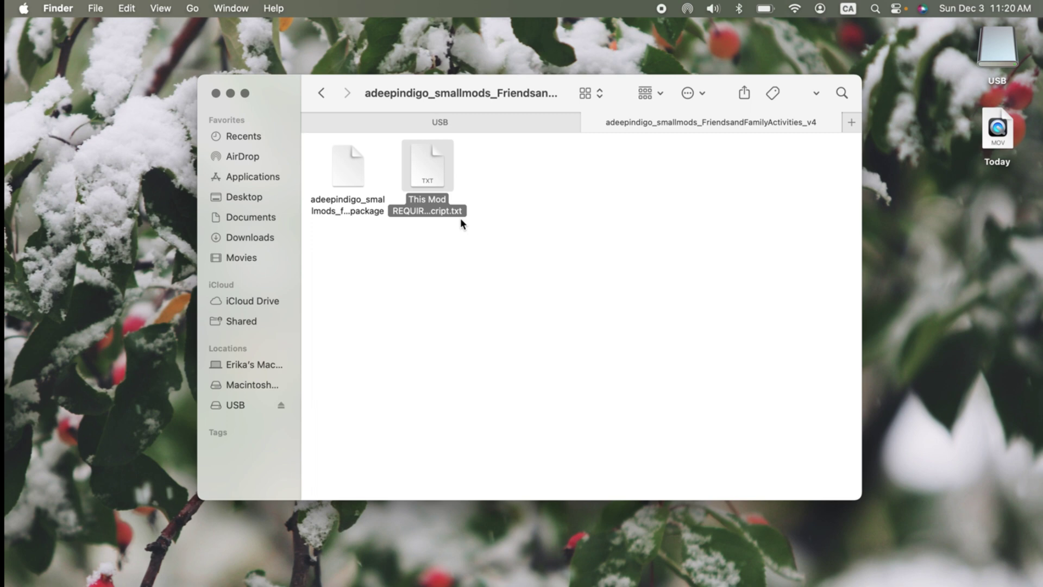
{"action": "left_click", "coordinate": [465, 236]}
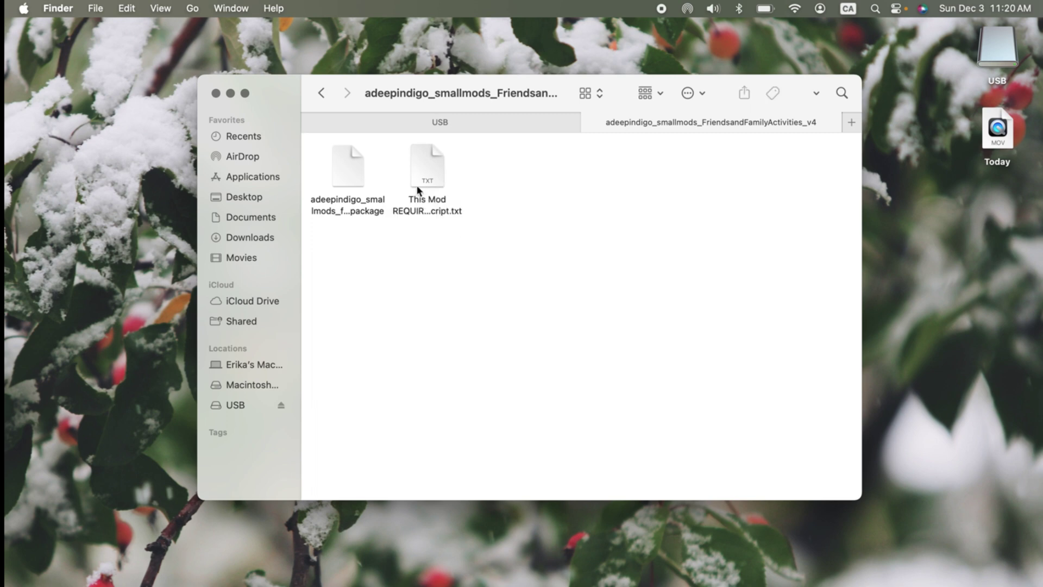
{"action": "left_click", "coordinate": [326, 97]}
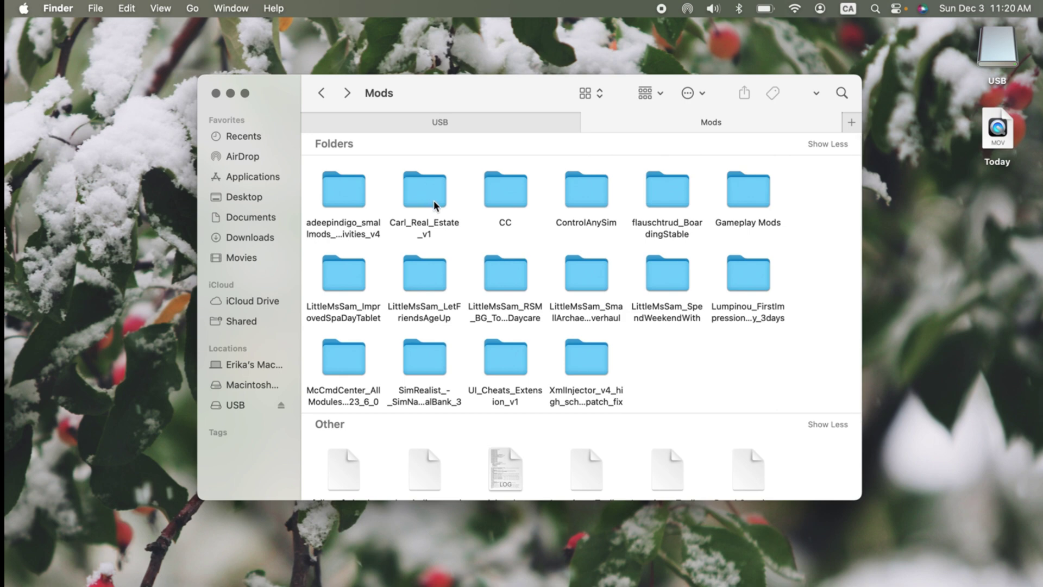
- Look inside Gameplay Mods' adeepindigo and Add ons folders, then return to the Mods folder
{"action": "double_click", "coordinate": [748, 201]}
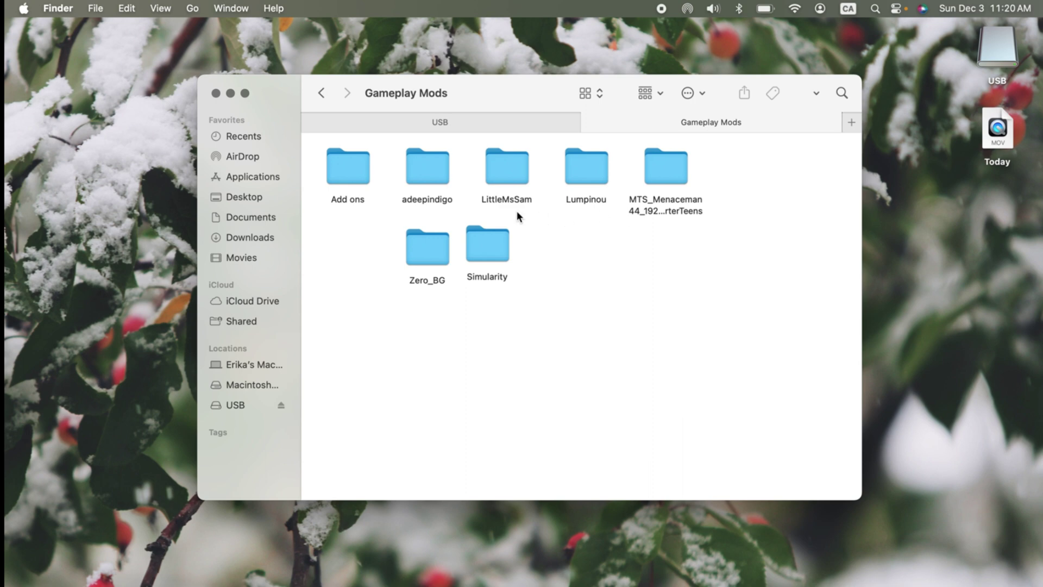
{"action": "double_click", "coordinate": [432, 166]}
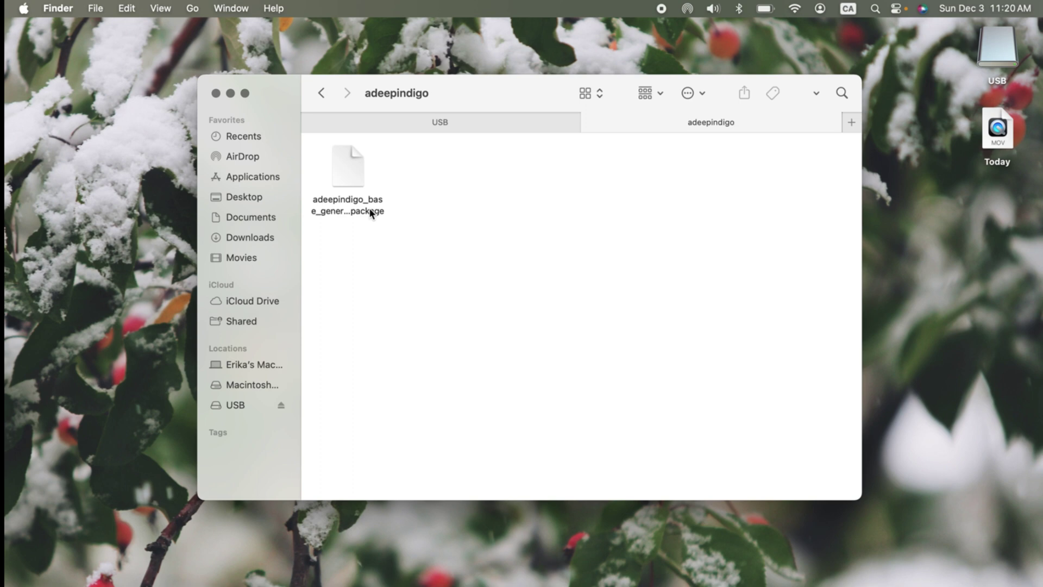
{"action": "left_click", "coordinate": [322, 93]}
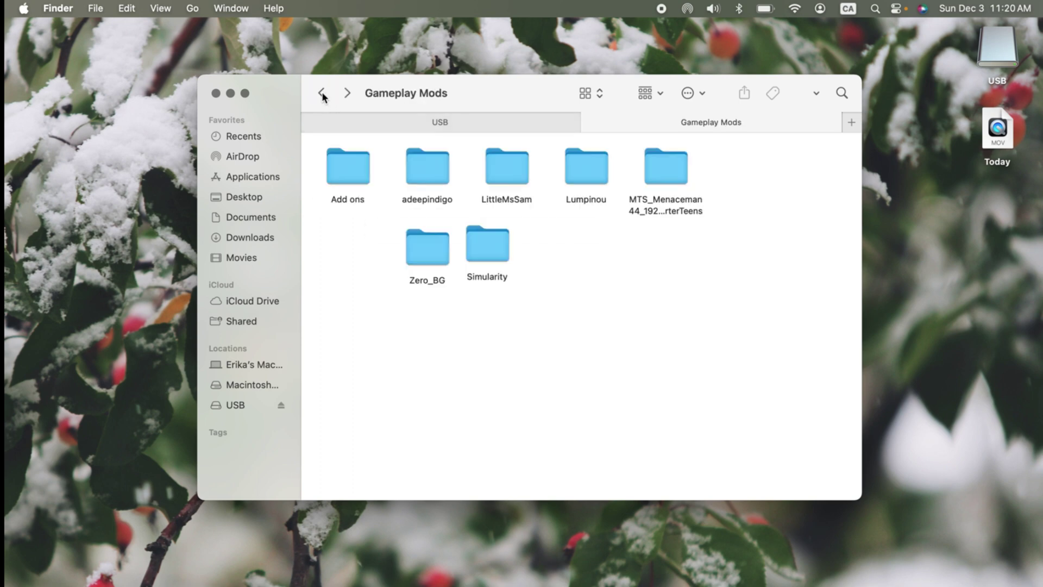
{"action": "double_click", "coordinate": [337, 152]}
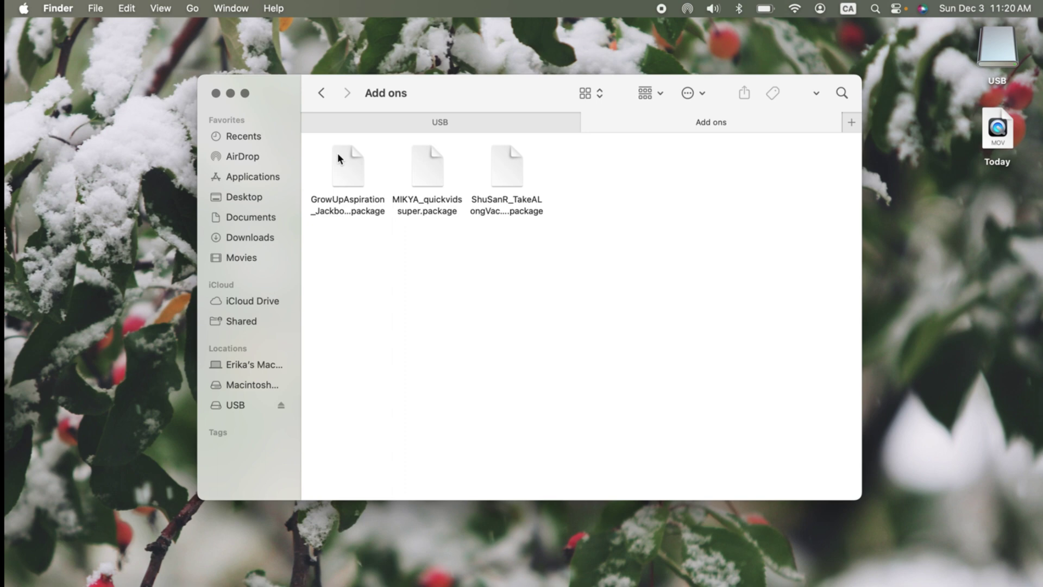
{"action": "left_click", "coordinate": [321, 91]}
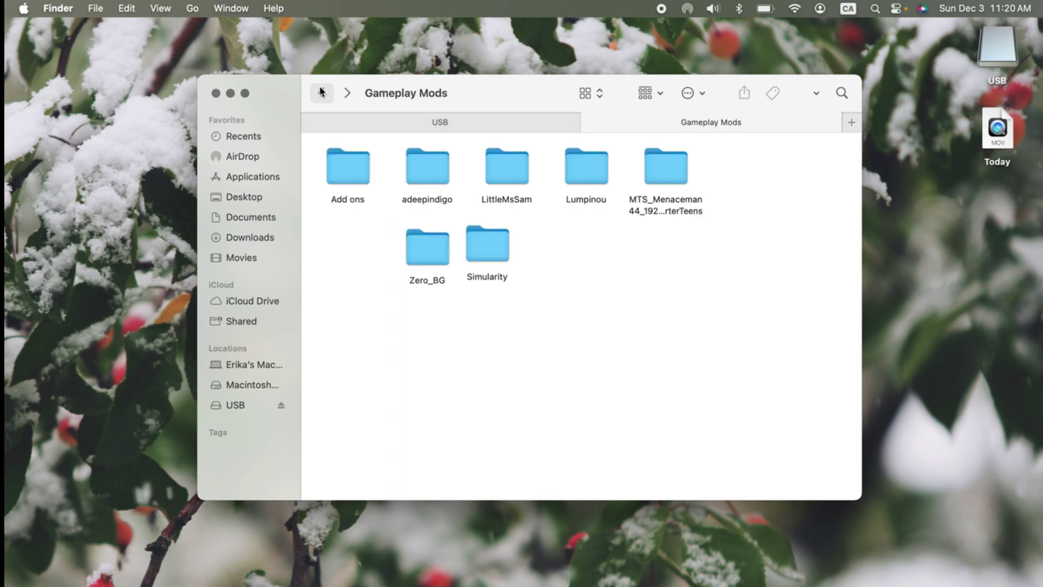
{"action": "left_click", "coordinate": [321, 92]}
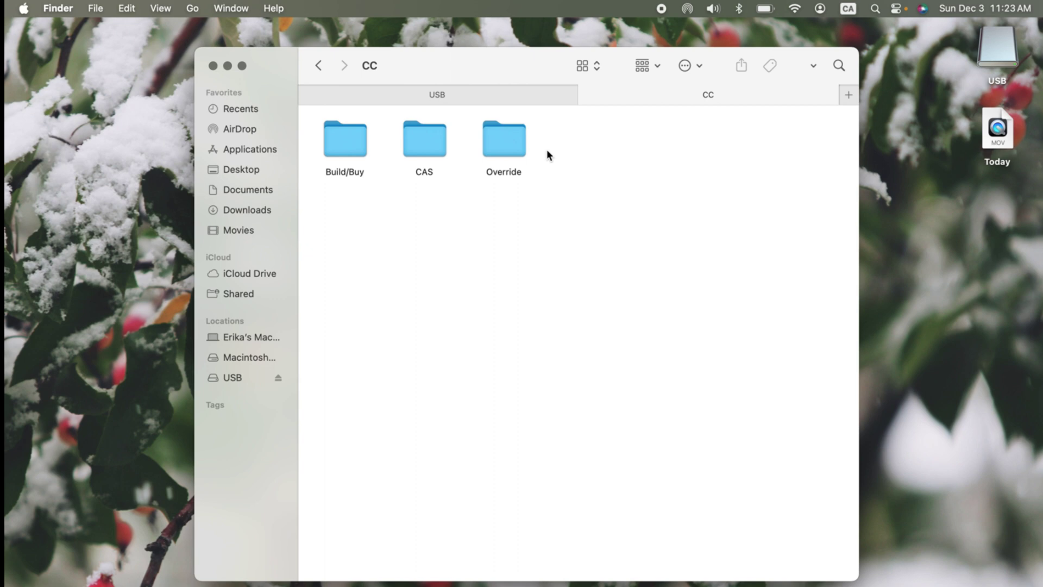
- Open Build/Buy > Functional Items and show its files as a detailed list
{"action": "double_click", "coordinate": [345, 141]}
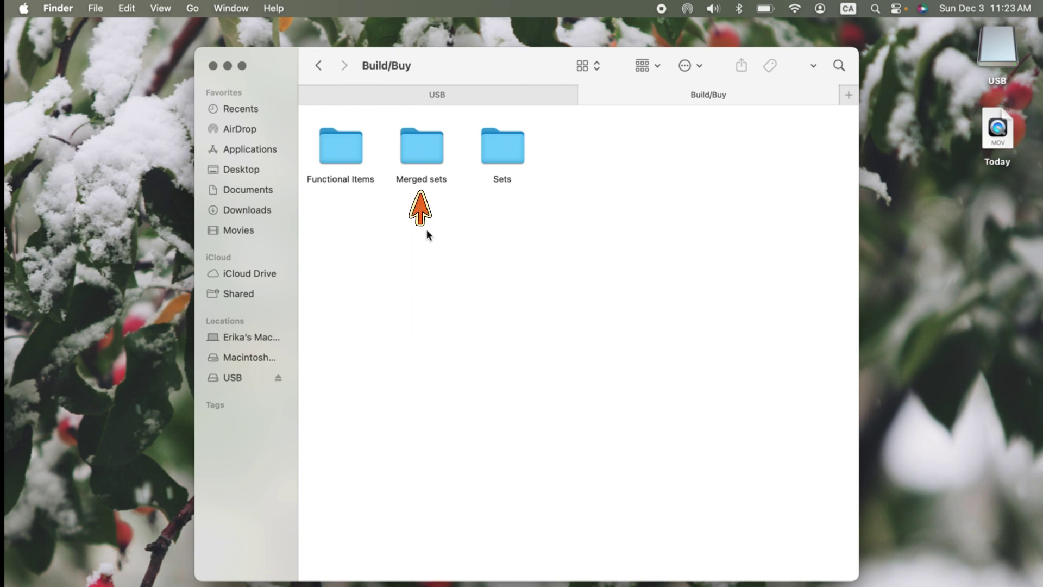
{"action": "double_click", "coordinate": [345, 144]}
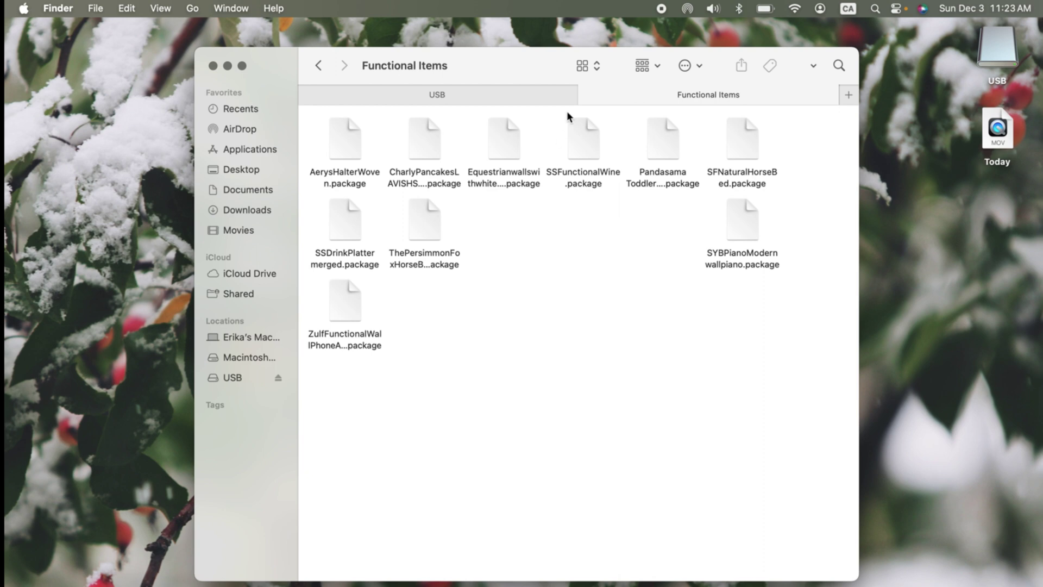
{"action": "left_click", "coordinate": [582, 65]}
{"action": "key", "text": "Escape"}
{"action": "key", "text": "super+2"}
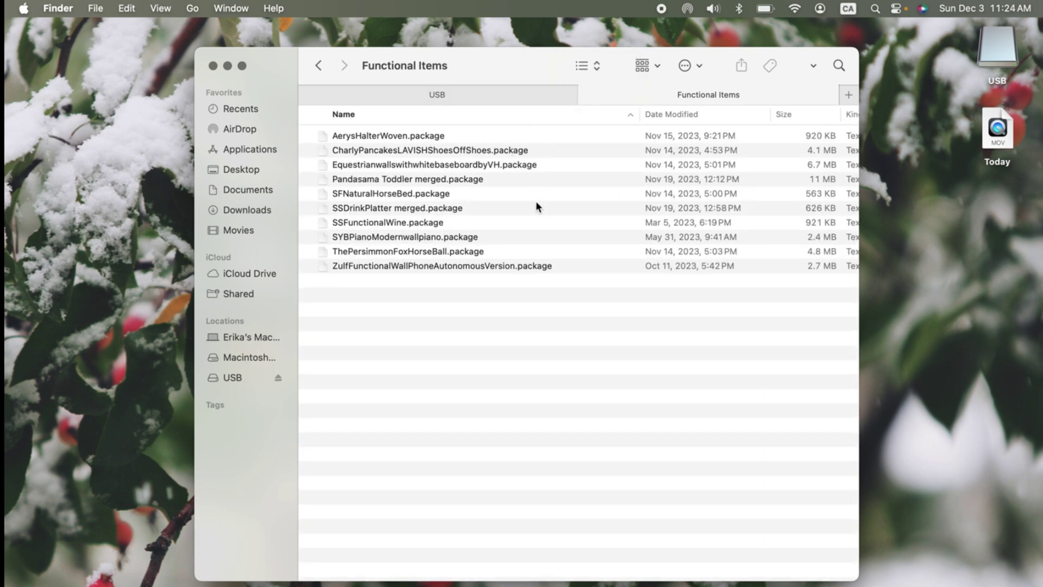
- Check the ZulfFunctionalWallPhone and SSFunctionalWine packages, then open Build/Buy's Merged sets folder
{"action": "left_click", "coordinate": [463, 267]}
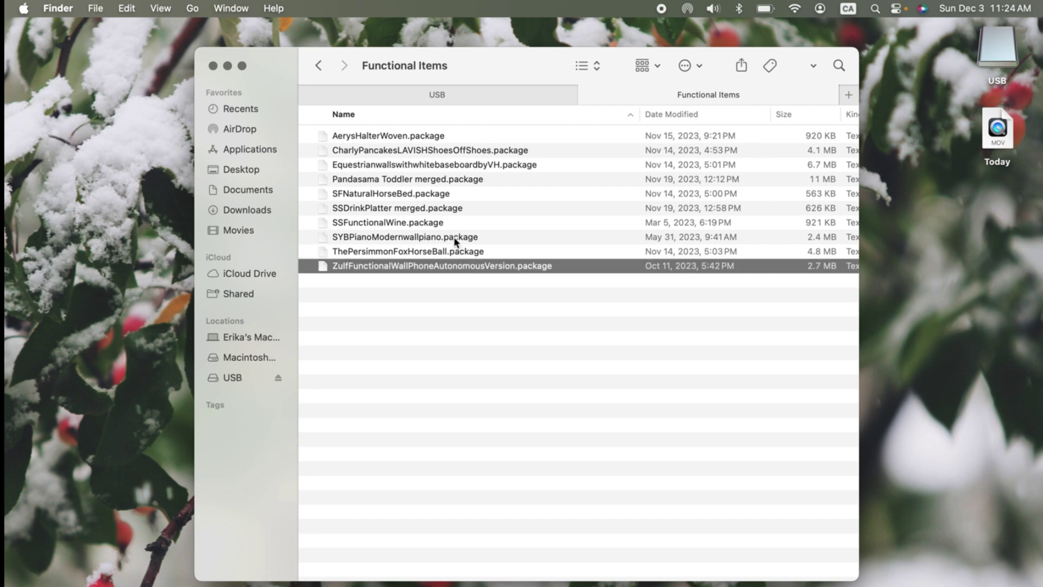
{"action": "left_click", "coordinate": [465, 222]}
{"action": "key", "text": "super+Up"}
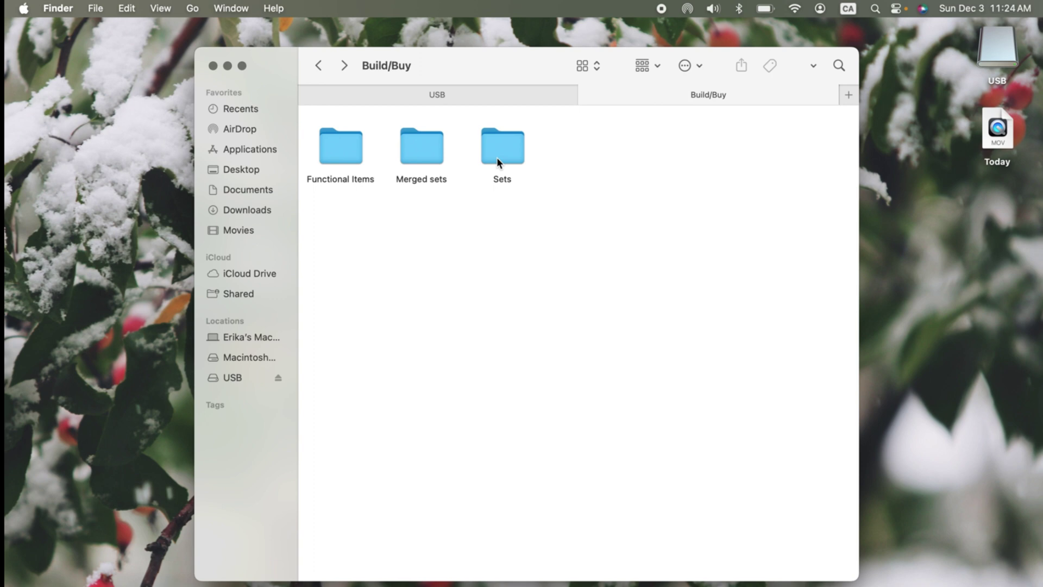
{"action": "left_click", "coordinate": [413, 155]}
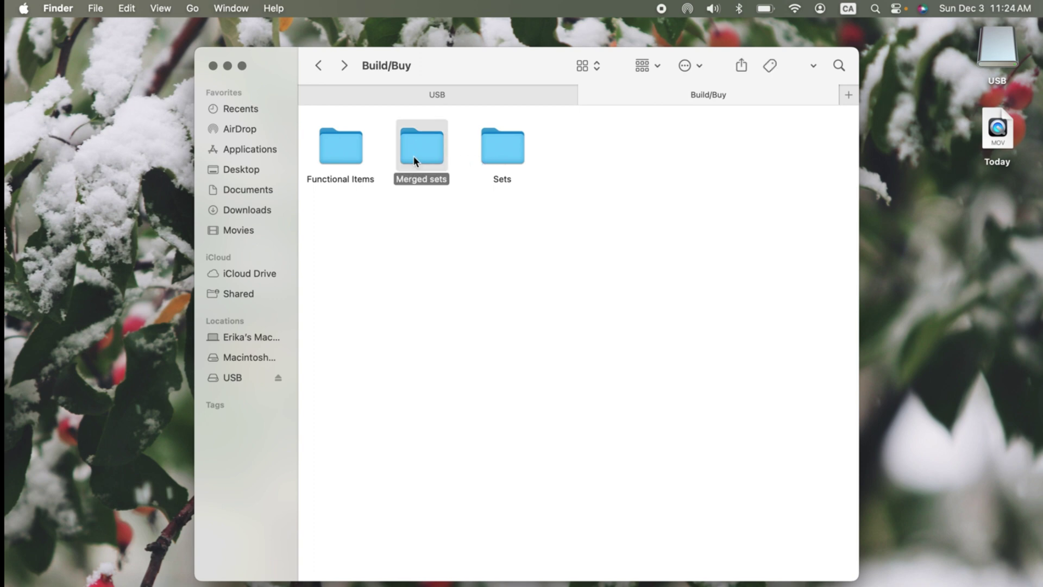
{"action": "key", "text": "super+Down"}
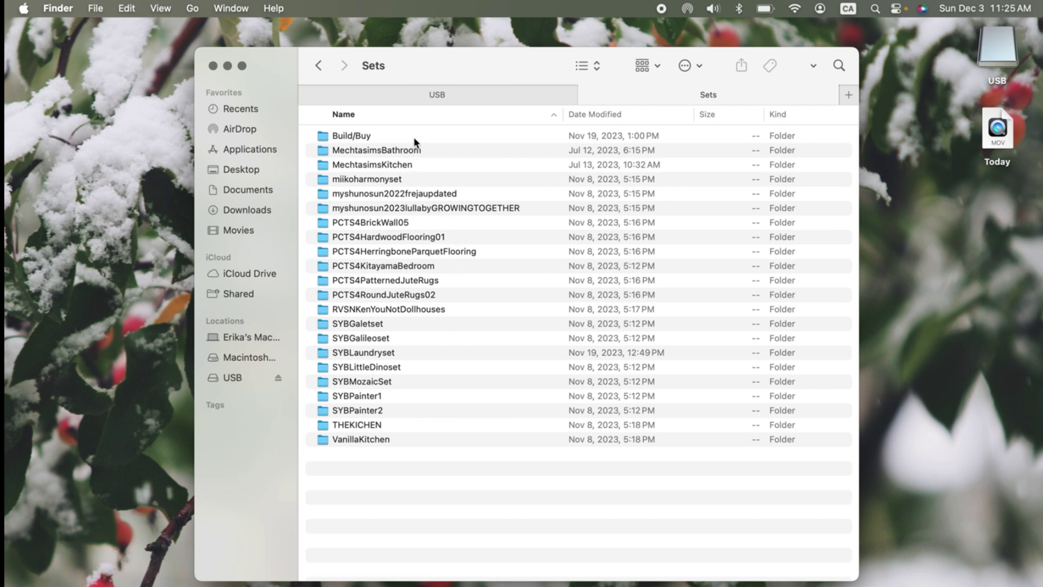
- Go back up two levels to the CC folder and open its CAS folder
{"action": "left_click", "coordinate": [318, 66]}
{"action": "left_click", "coordinate": [317, 66]}
{"action": "double_click", "coordinate": [426, 146]}
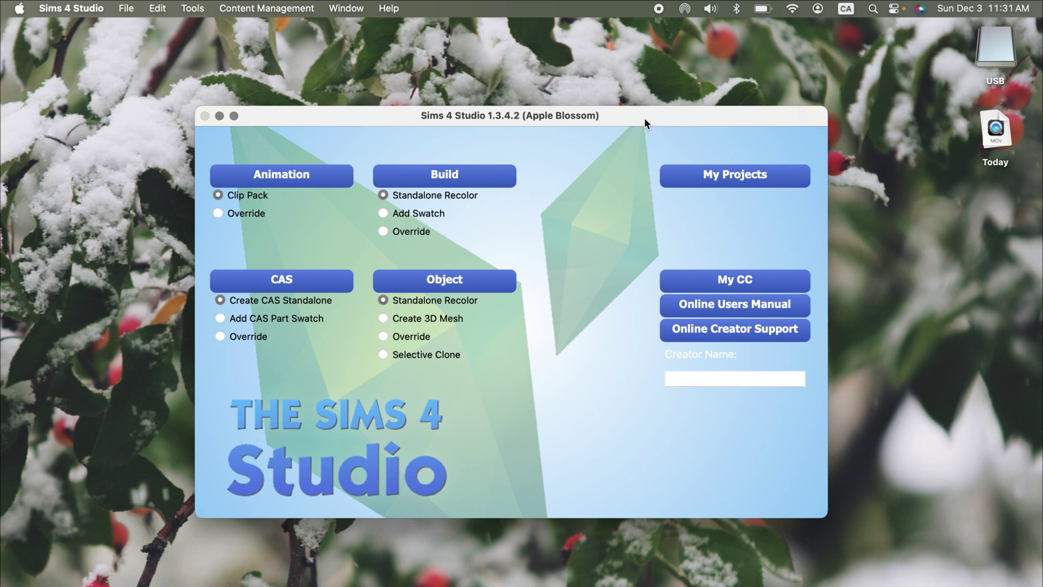
- In My CC, expand CC > CAS > Accessories and preview the earmuff facing front
{"action": "left_click", "coordinate": [742, 287]}
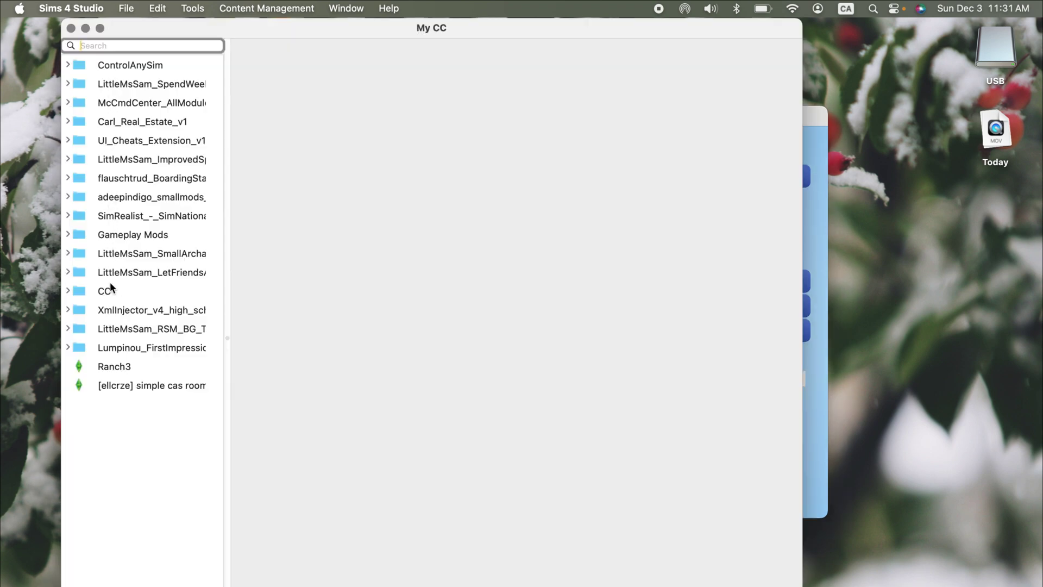
{"action": "left_click", "coordinate": [68, 291]}
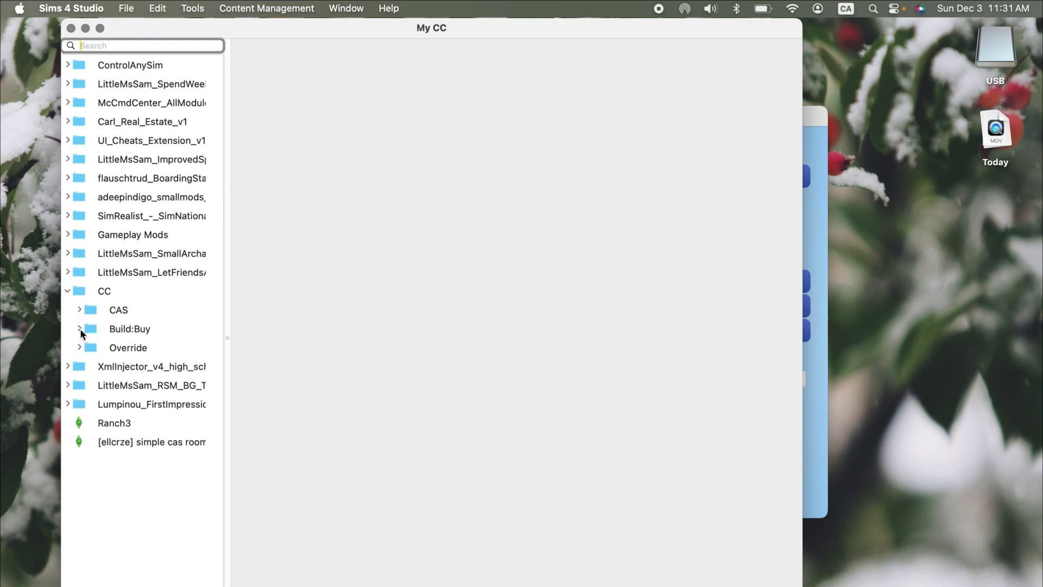
{"action": "left_click", "coordinate": [79, 310]}
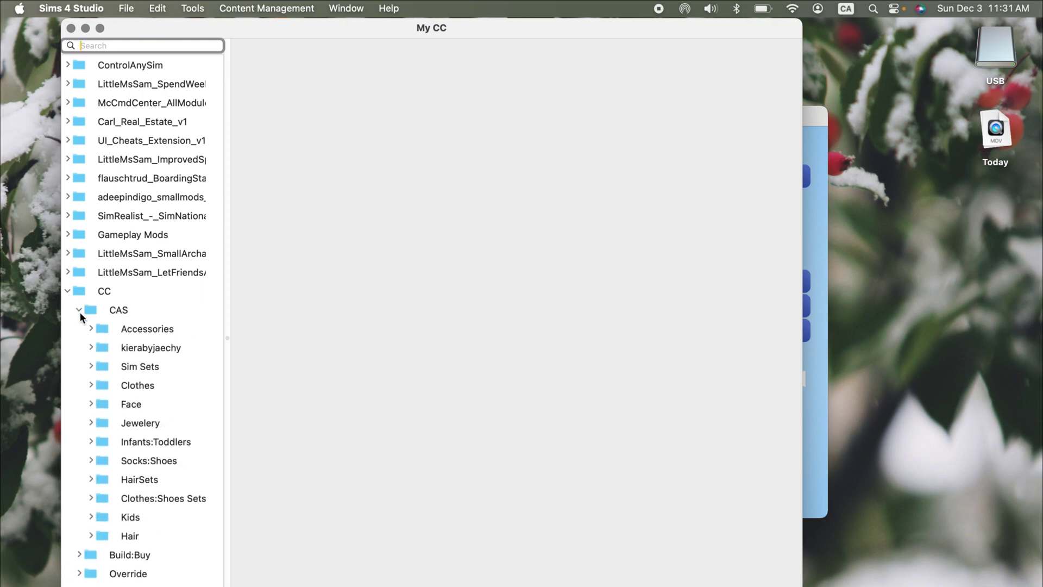
{"action": "left_click", "coordinate": [93, 331]}
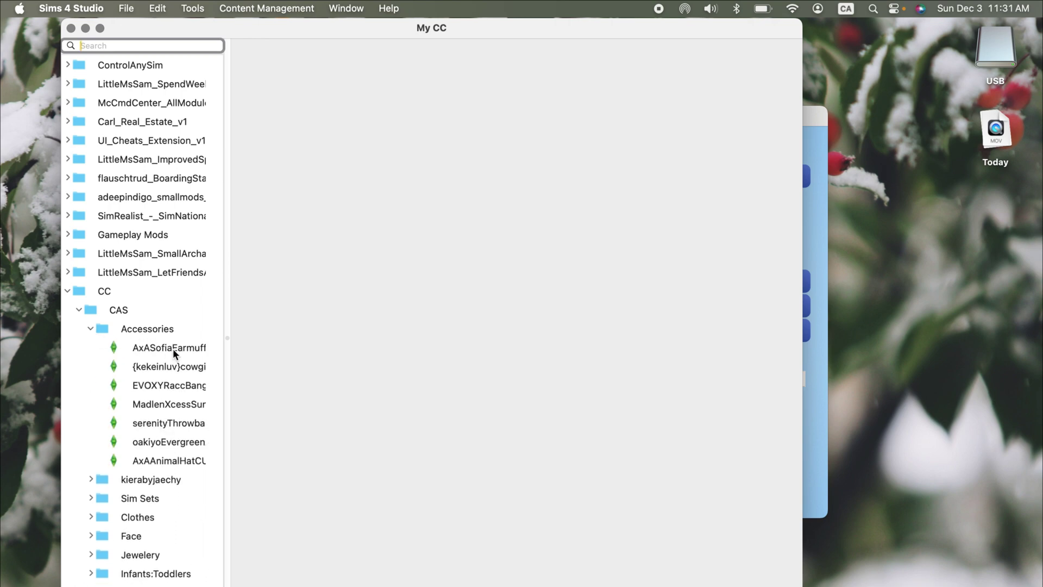
{"action": "left_click", "coordinate": [172, 347]}
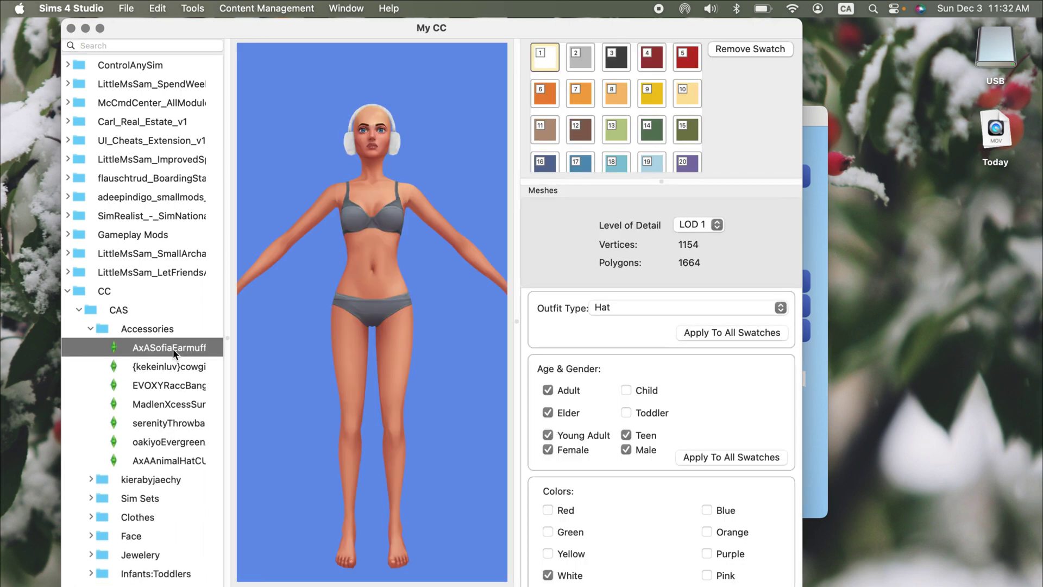
{"action": "left_click_drag", "start_coordinate": [358, 331], "coordinate": [435, 288]}
{"action": "scroll", "coordinate": [169, 425], "scroll_direction": "down", "scroll_amount": 4}
- Expand Clothes > CLUMSYALIEN, preview its five clothing items in turn, then collapse it
{"action": "left_click", "coordinate": [90, 411]}
{"action": "left_click", "coordinate": [102, 428]}
{"action": "left_click", "coordinate": [170, 448]}
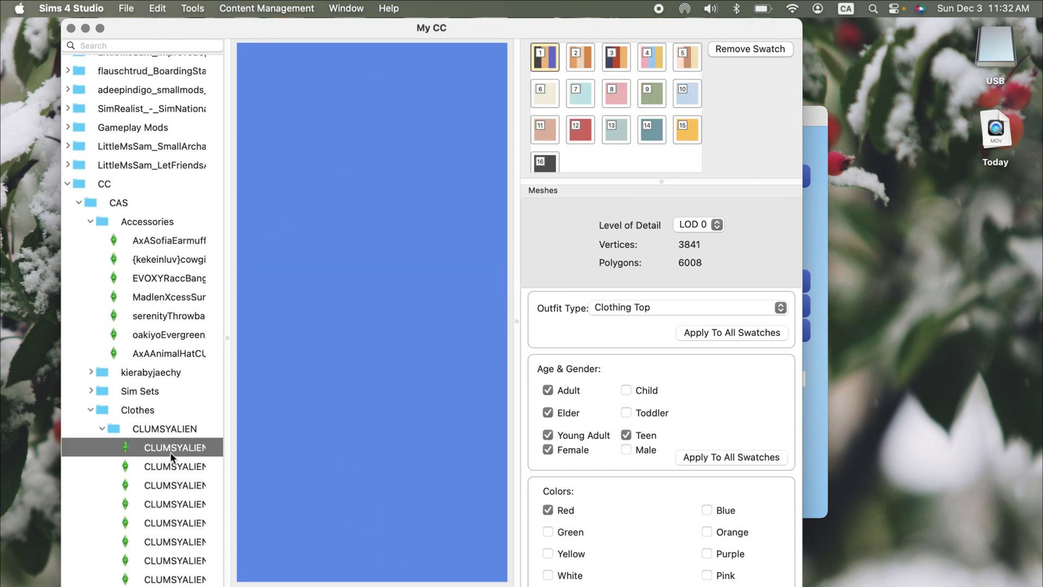
{"action": "key", "text": "Down"}
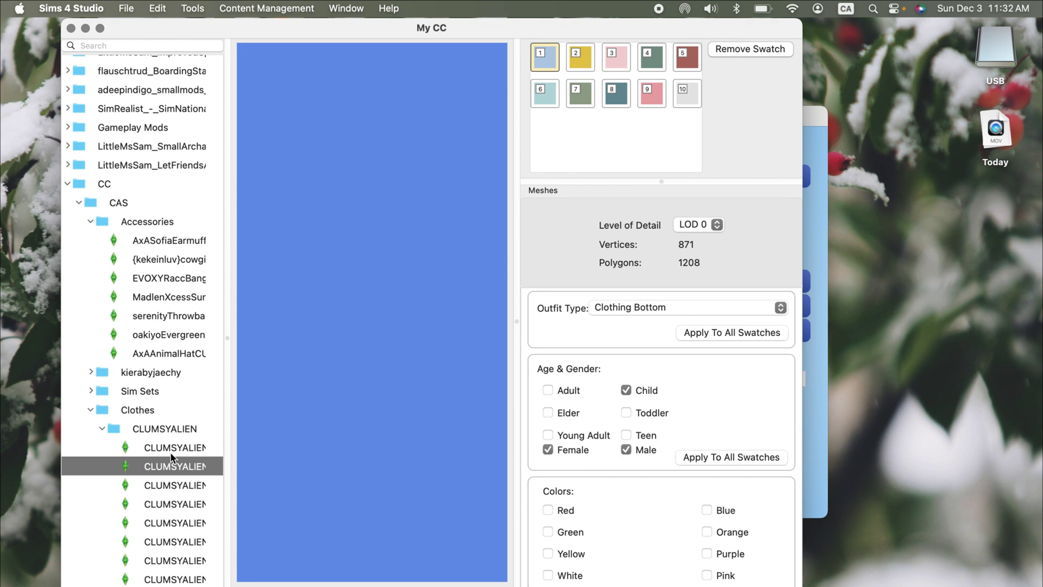
{"action": "key", "text": "Down"}
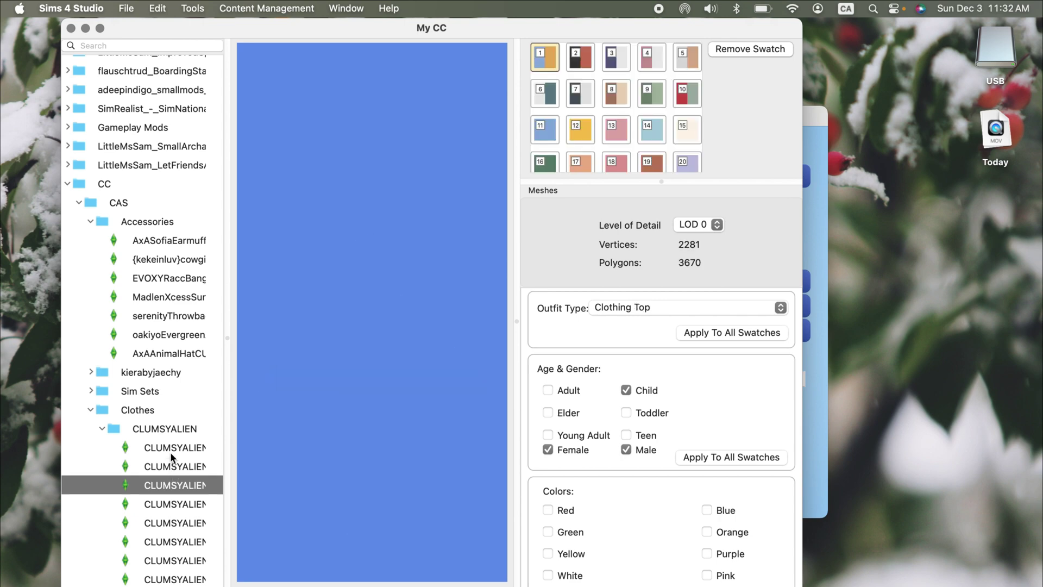
{"action": "scroll", "coordinate": [168, 488], "scroll_direction": "down", "scroll_amount": 5}
{"action": "left_click", "coordinate": [174, 370]}
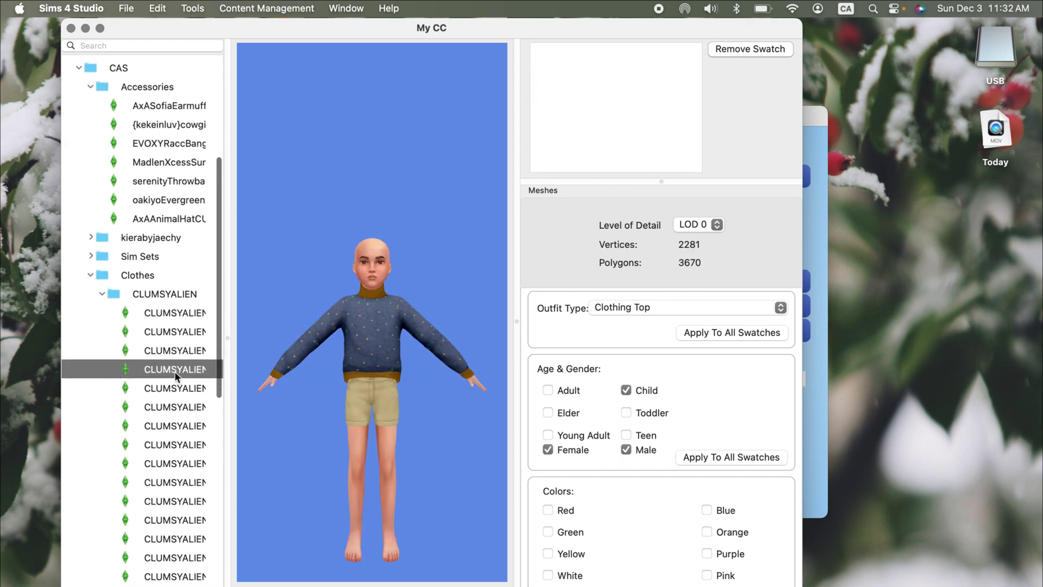
{"action": "key", "text": "Down"}
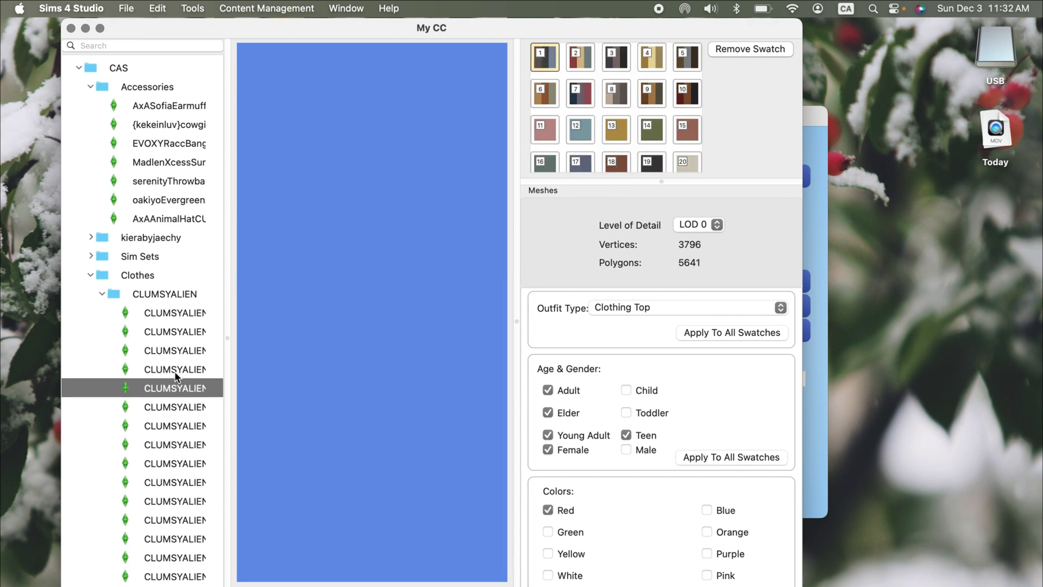
{"action": "left_click", "coordinate": [102, 294]}
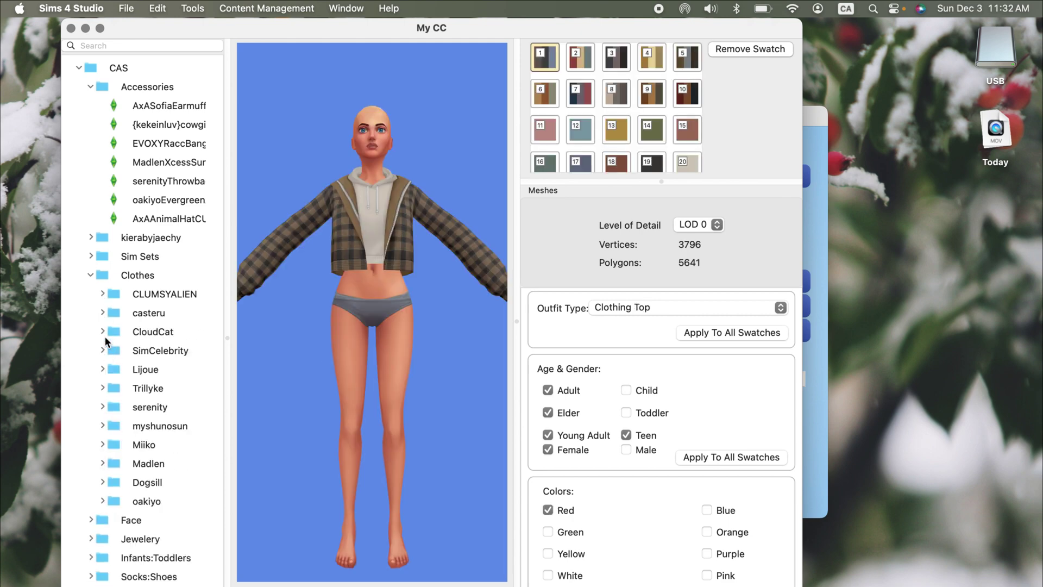
- Preview the serenity items down to the blue dress, then collapse serenity and Accessories
{"action": "left_click", "coordinate": [103, 407]}
{"action": "left_click", "coordinate": [175, 427]}
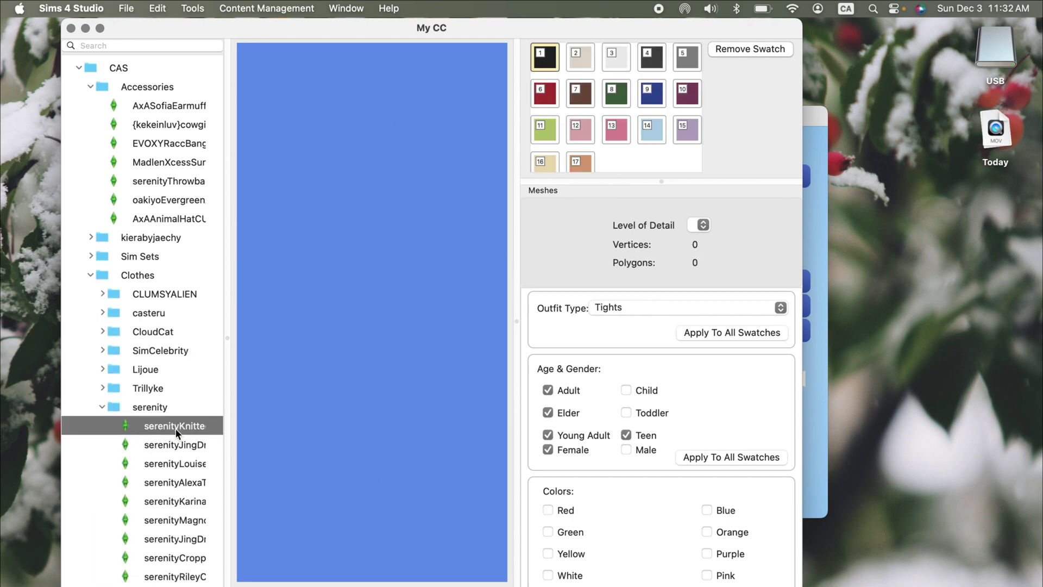
{"action": "key", "text": "Down"}
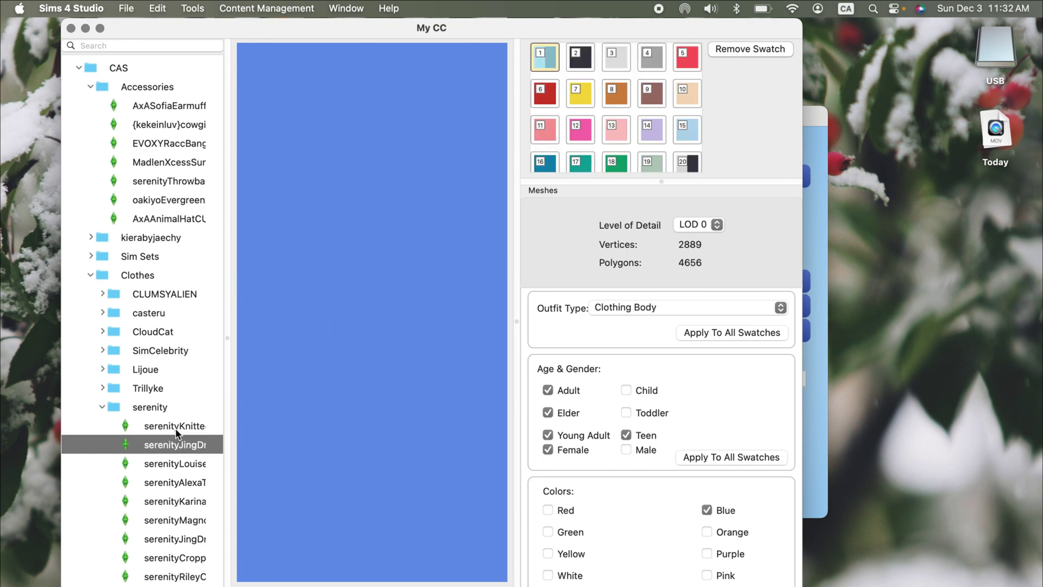
{"action": "left_click", "coordinate": [102, 406]}
{"action": "left_click", "coordinate": [91, 86]}
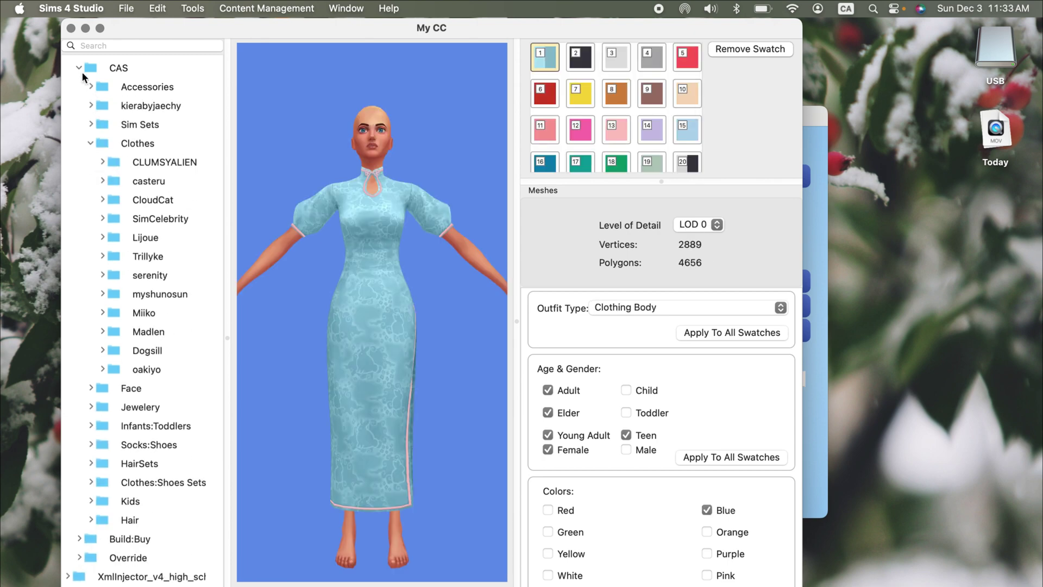
- Expand Build:Buy > Sets and preview the patterned jute rug at an angle in a wider preview
{"action": "left_click", "coordinate": [80, 69]}
{"action": "left_click", "coordinate": [79, 328]}
{"action": "left_click", "coordinate": [90, 347]}
{"action": "left_click", "coordinate": [102, 366]}
{"action": "left_click", "coordinate": [173, 384]}
{"action": "left_click_drag", "start_coordinate": [387, 460], "coordinate": [295, 495]}
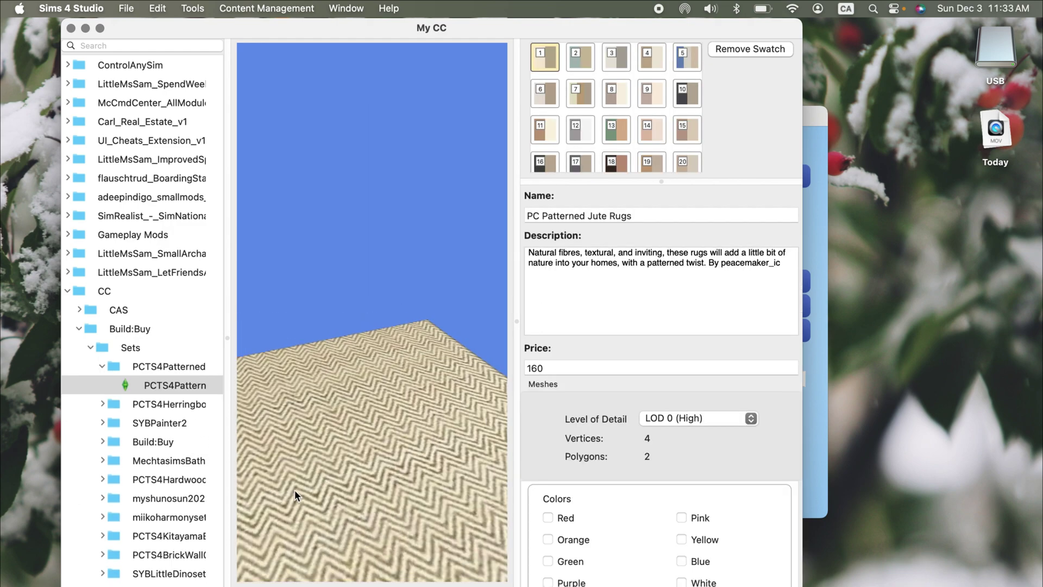
{"action": "left_click_drag", "start_coordinate": [518, 366], "coordinate": [682, 365]}
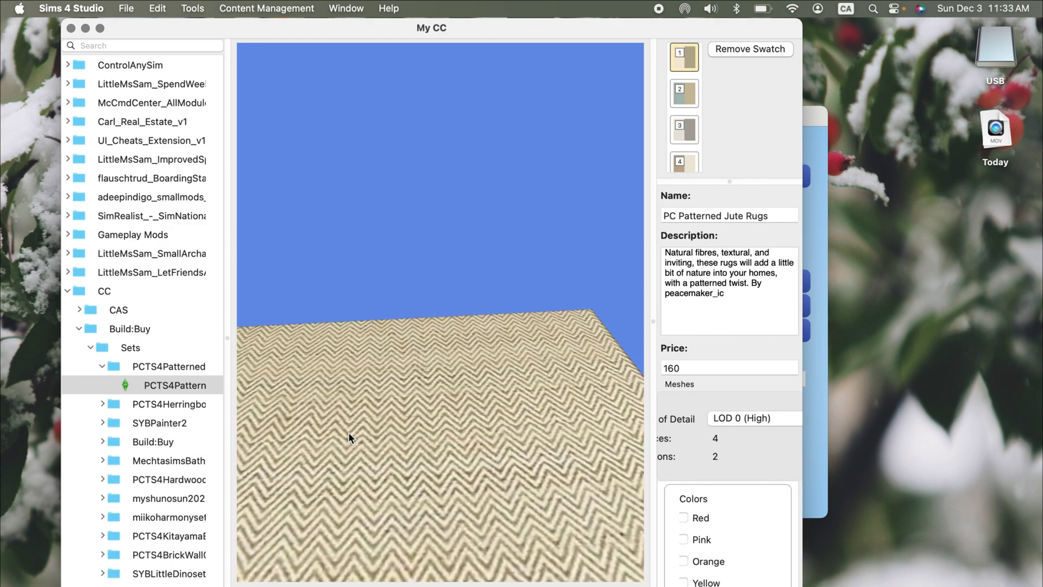
- Expand SYBPainter2 and step through its painter studio items down to Wall drawings
{"action": "left_click", "coordinate": [102, 423]}
{"action": "left_click", "coordinate": [149, 460]}
{"action": "left_click", "coordinate": [168, 442]}
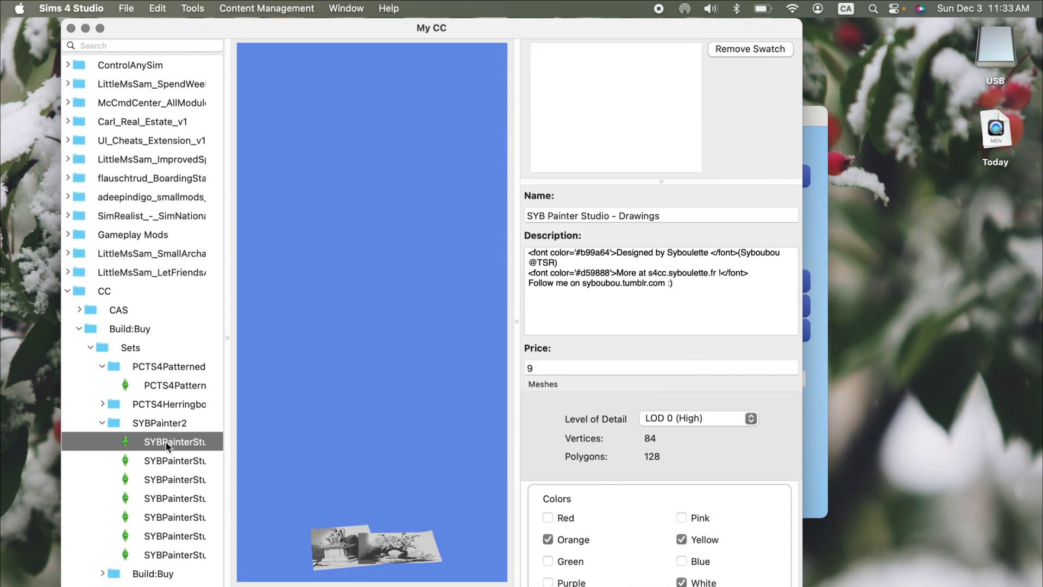
{"action": "left_click", "coordinate": [168, 479]}
{"action": "left_click", "coordinate": [174, 498]}
{"action": "left_click", "coordinate": [175, 509]}
{"action": "key", "text": "Down"}
{"action": "key", "text": "Down"}
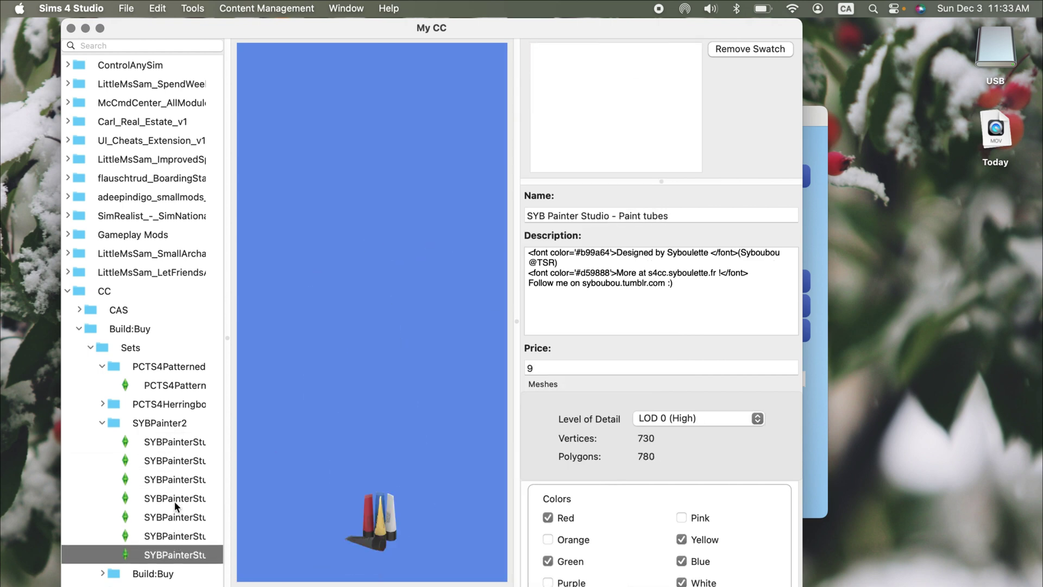
- Collapse the rug and painter folders, then preview items in the inner Build:Buy folder
{"action": "left_click", "coordinate": [103, 367]}
{"action": "left_click", "coordinate": [102, 405]}
{"action": "left_click", "coordinate": [101, 423]}
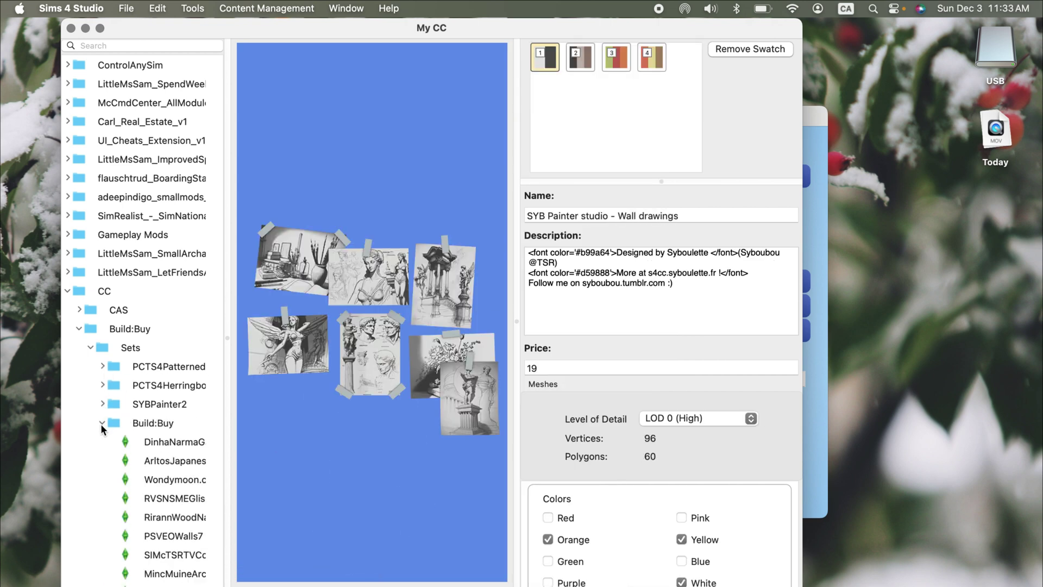
{"action": "left_click", "coordinate": [190, 442]}
{"action": "key", "text": "Down"}
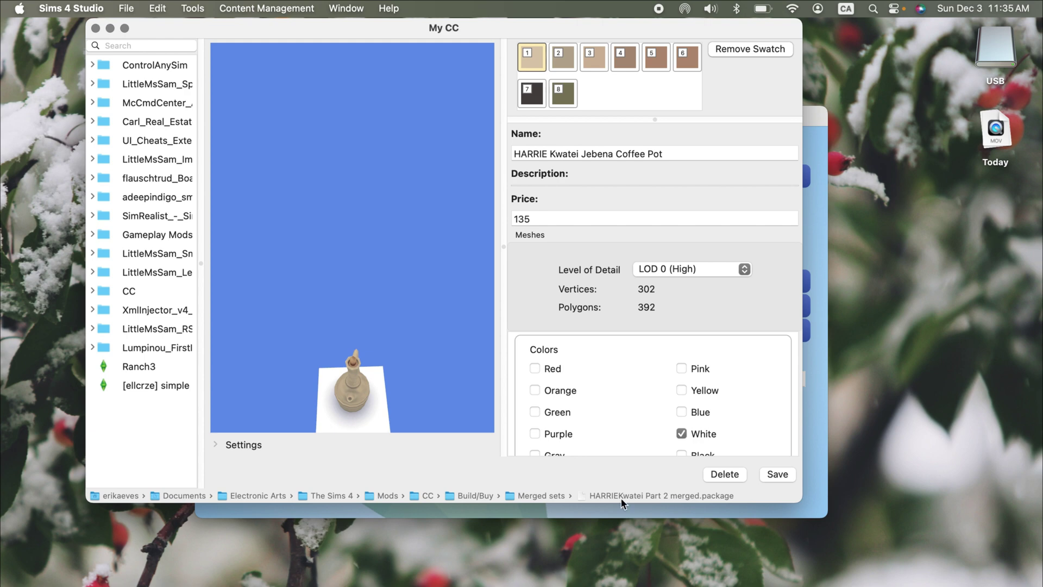
- Check the coffee pot file's folder path, close My CC, and nudge the start window lower
{"action": "left_click", "coordinate": [549, 493]}
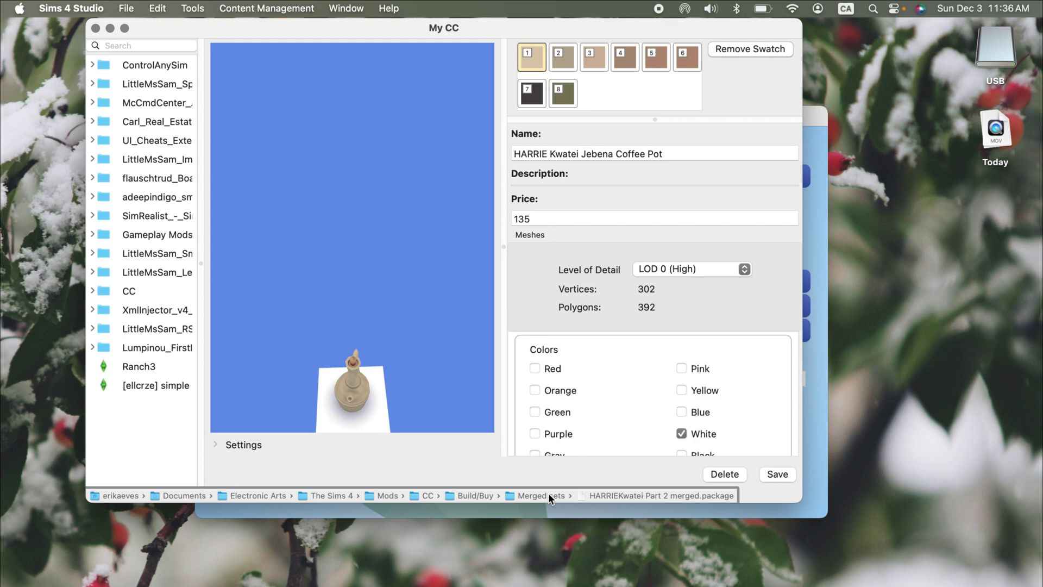
{"action": "left_click", "coordinate": [96, 28]}
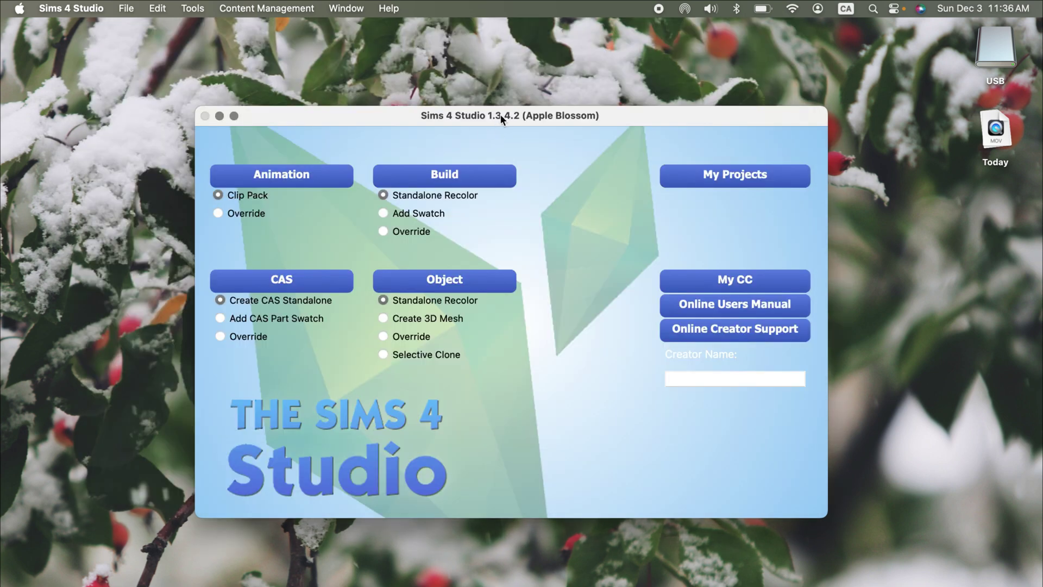
{"action": "left_click_drag", "start_coordinate": [500, 115], "coordinate": [500, 122]}
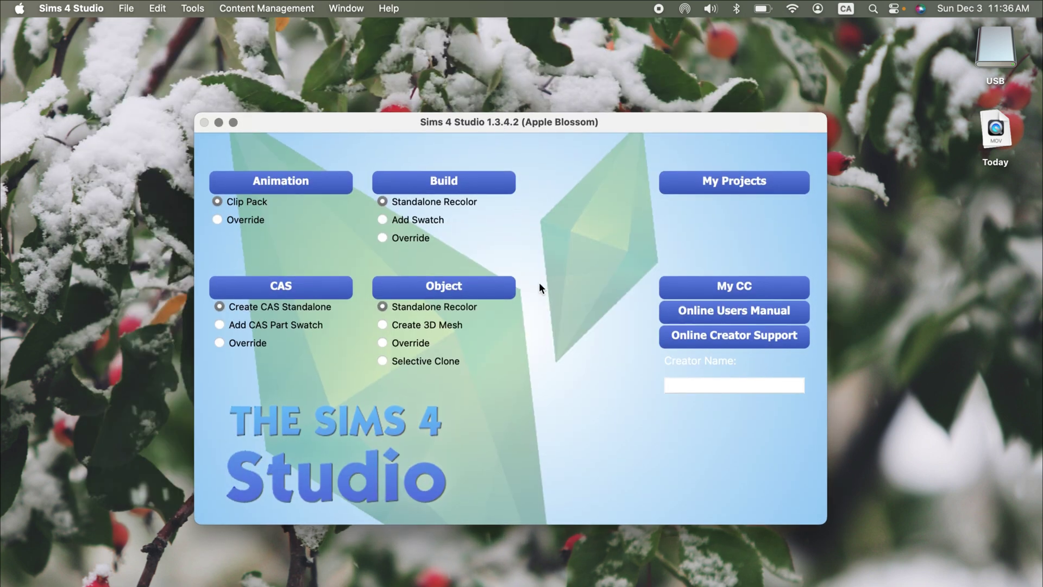